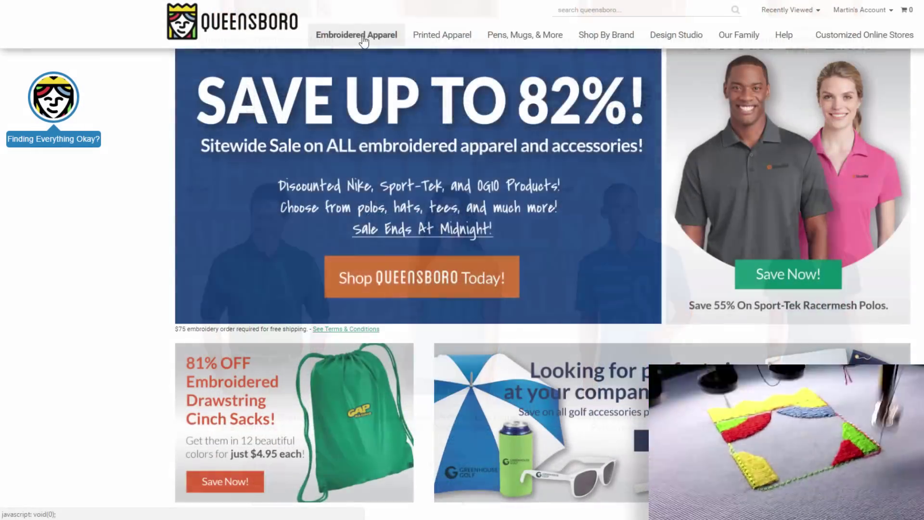
Browse the Queensboro Bags listing, then open the Travel Mugs listing with tumblers and prices
{"action": "mouse_move", "coordinate": [361, 35]}
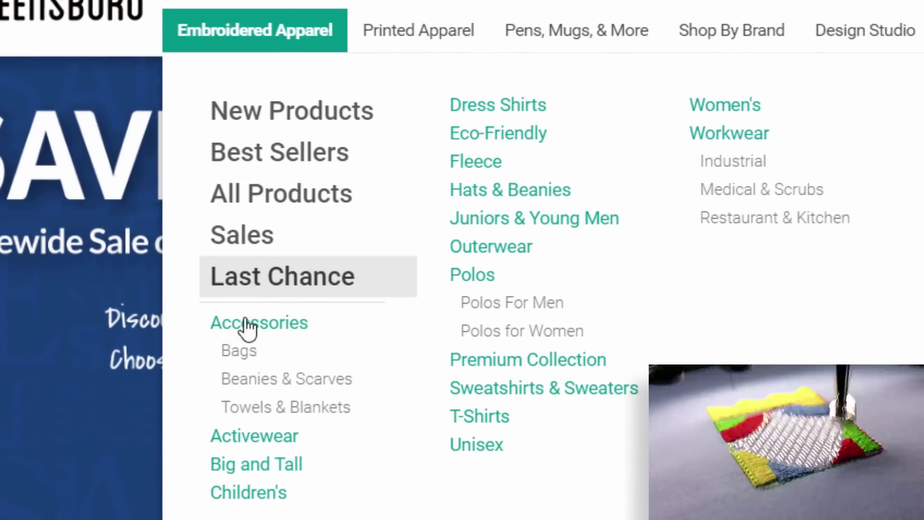
{"action": "left_click", "coordinate": [243, 353]}
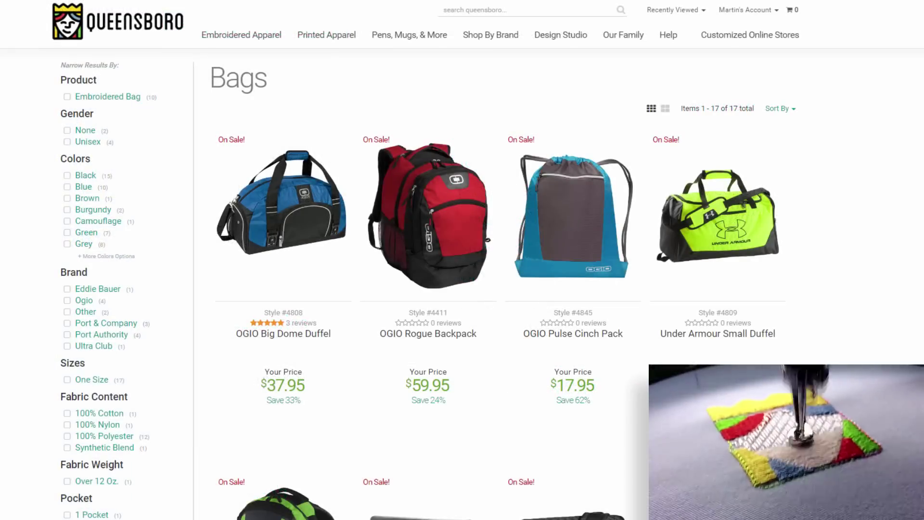
{"action": "scroll", "coordinate": [462, 260], "scroll_direction": "down", "scroll_amount": 8}
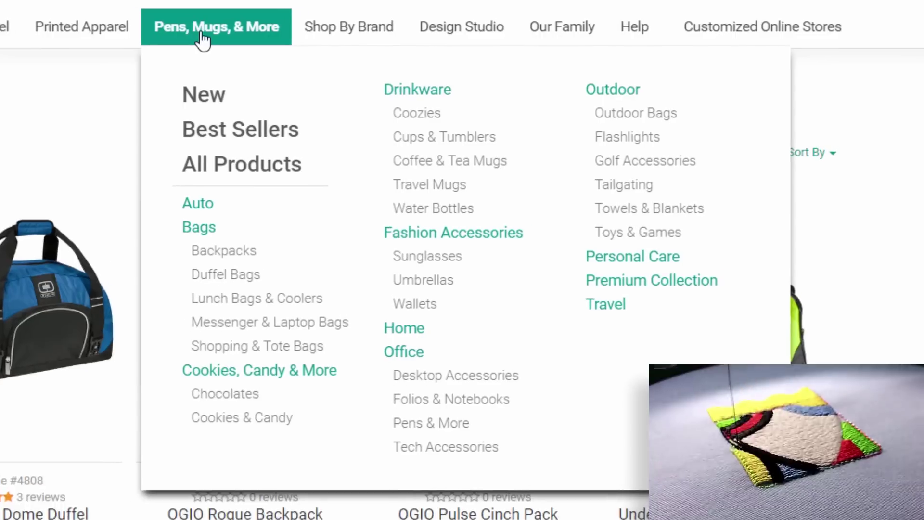
{"action": "left_click", "coordinate": [429, 190]}
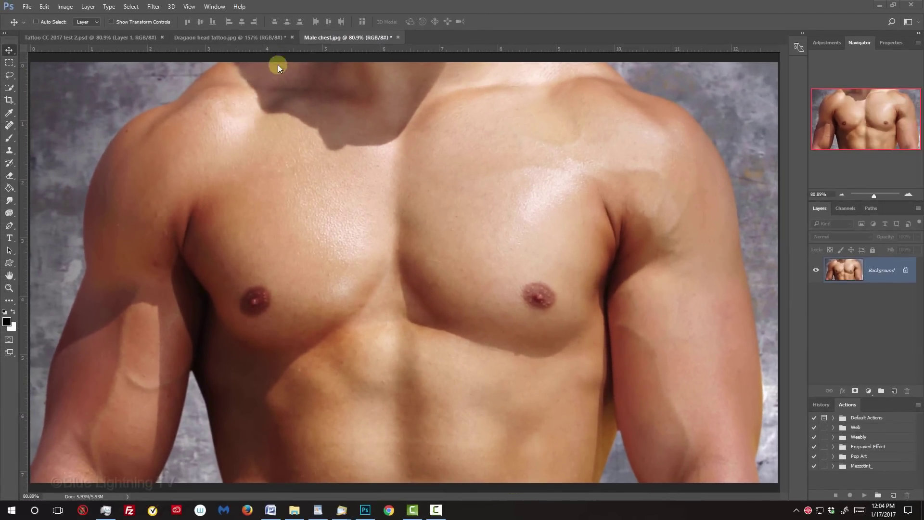
Bring up the Dragaon head tattoo.jpg document showing the black-and-white winged dragon design
{"action": "left_click", "coordinate": [264, 38]}
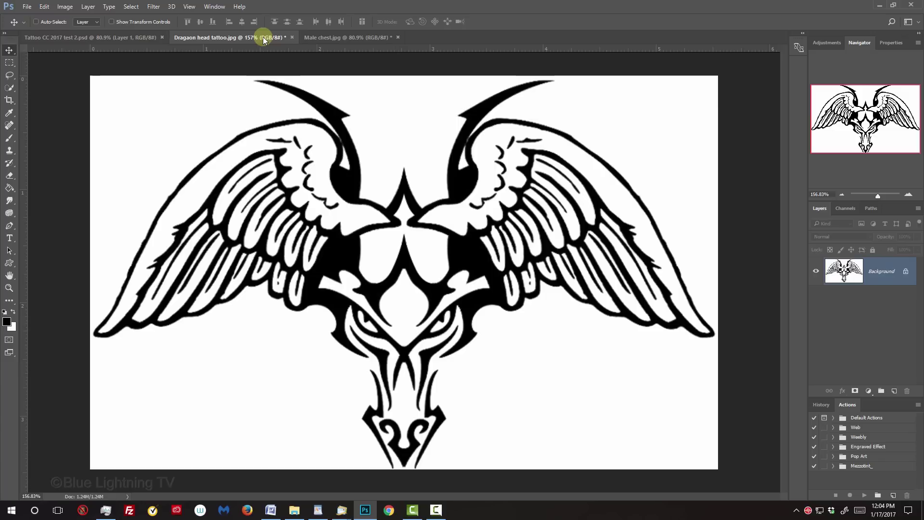
Duplicate the Male chest.jpg layer and blur the copy with a 6-pixel Gaussian Blur
{"action": "left_click", "coordinate": [338, 38]}
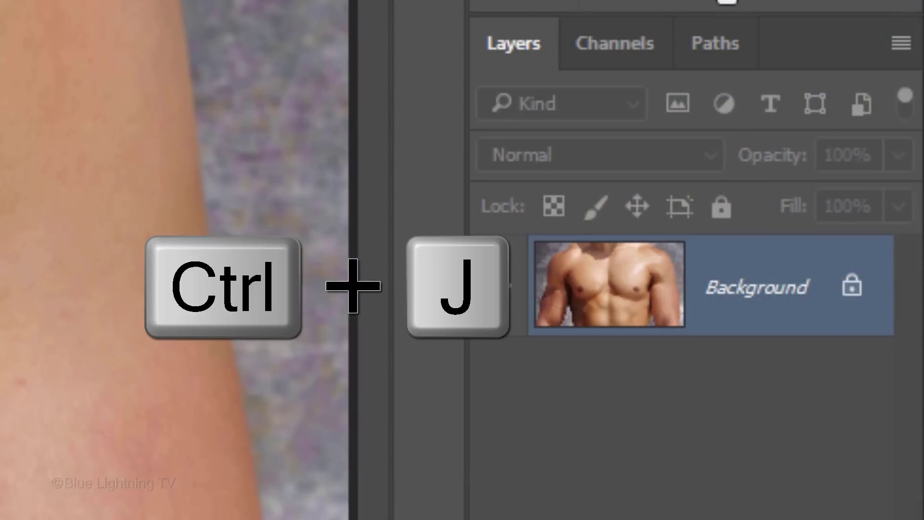
{"action": "key", "text": "ctrl+j"}
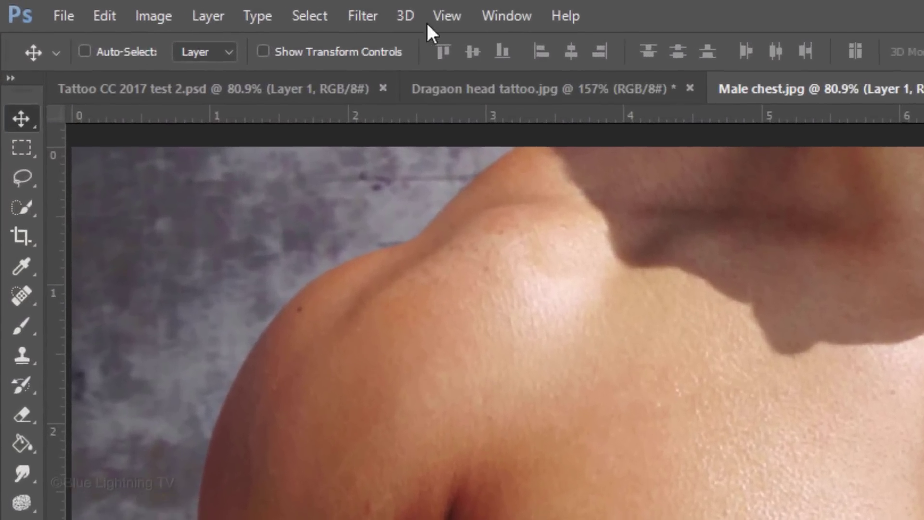
{"action": "left_click", "coordinate": [312, 13]}
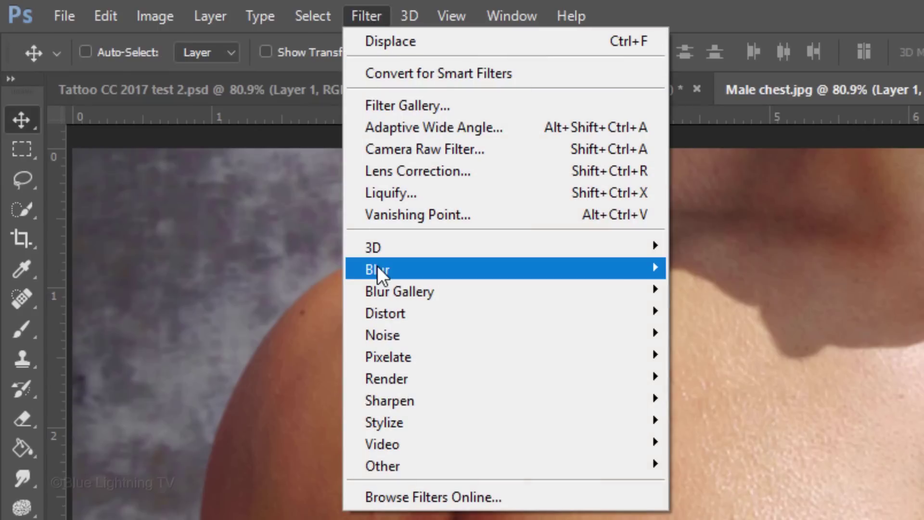
{"action": "mouse_move", "coordinate": [377, 265]}
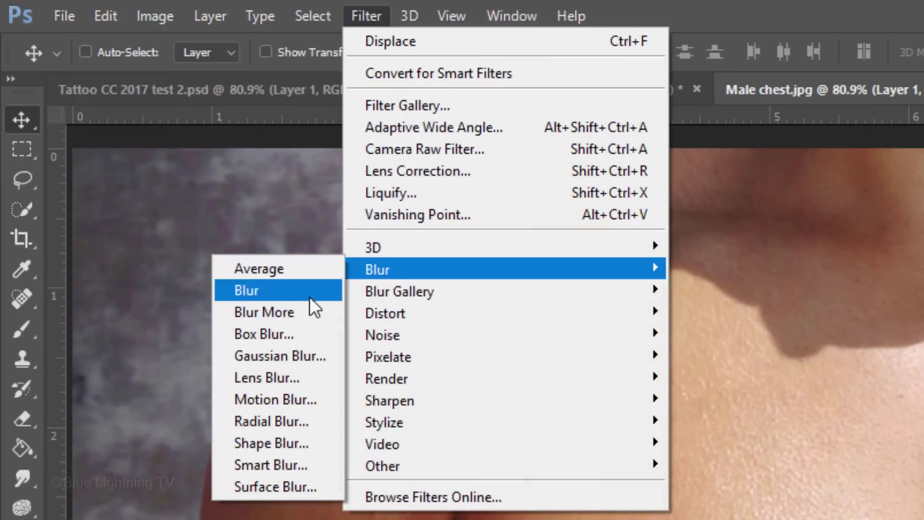
{"action": "left_click", "coordinate": [298, 355]}
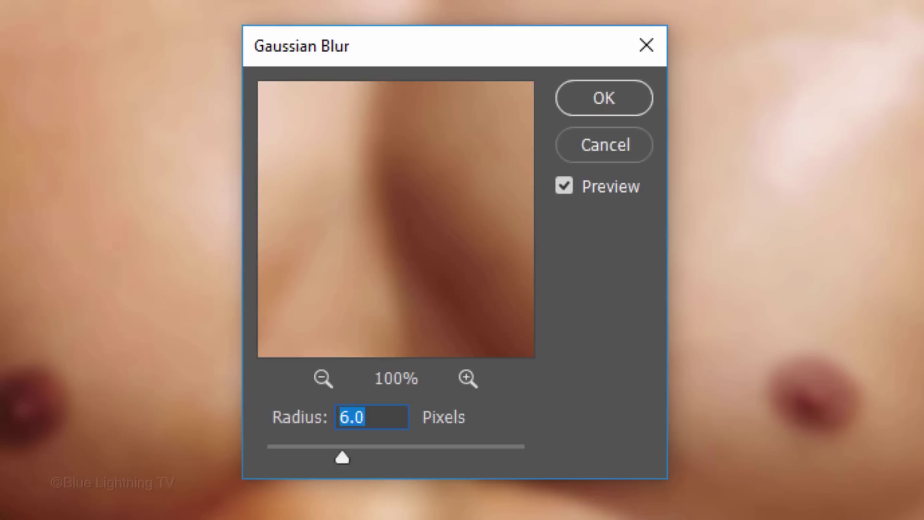
{"action": "left_click", "coordinate": [612, 104]}
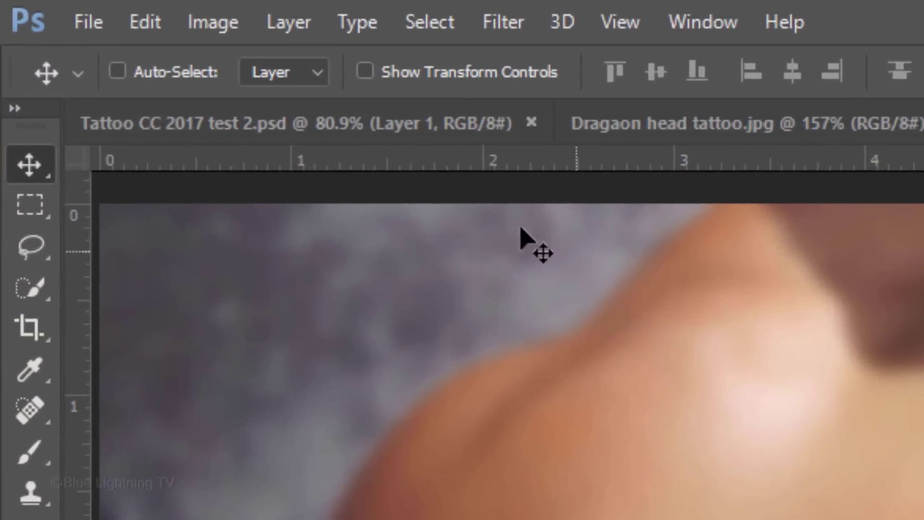
Save the blurred chest image to the Desktop as Displacement.psd with Maximize Compatibility on
{"action": "left_click", "coordinate": [94, 24]}
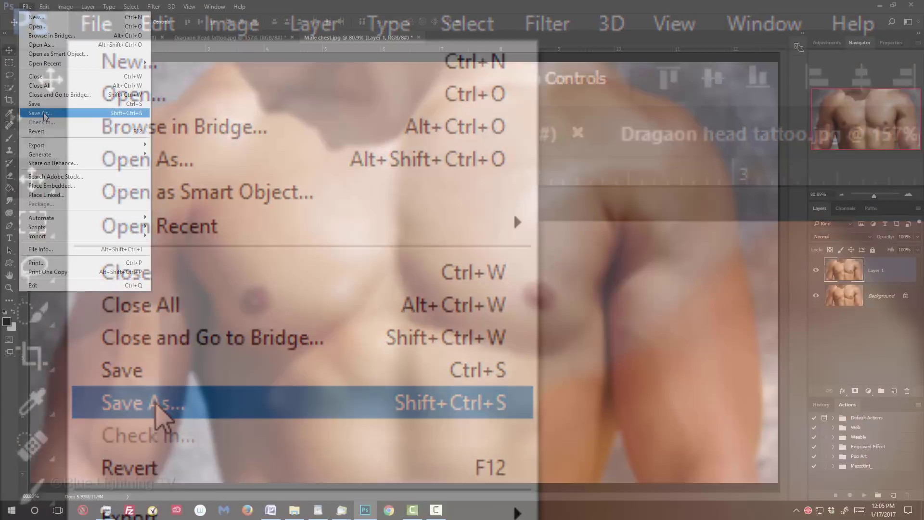
{"action": "left_click", "coordinate": [159, 414]}
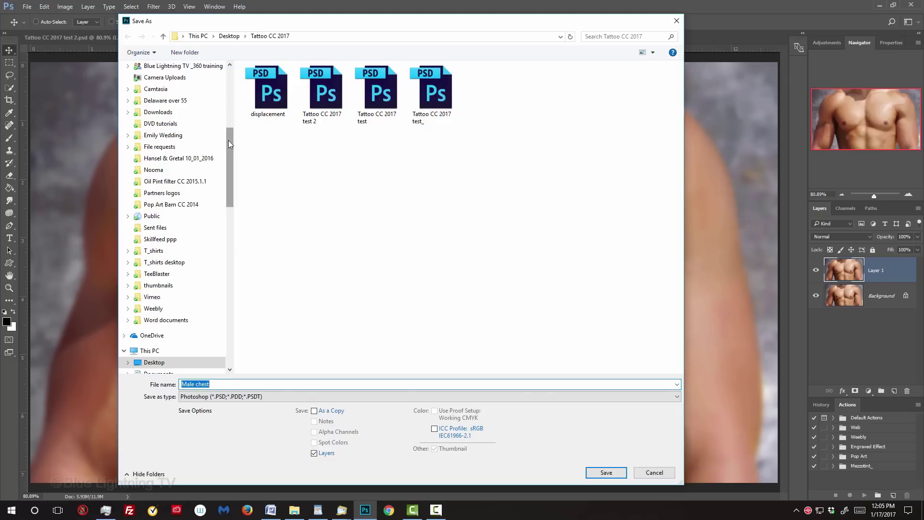
{"action": "left_click_drag", "start_coordinate": [228, 140], "coordinate": [236, 71]}
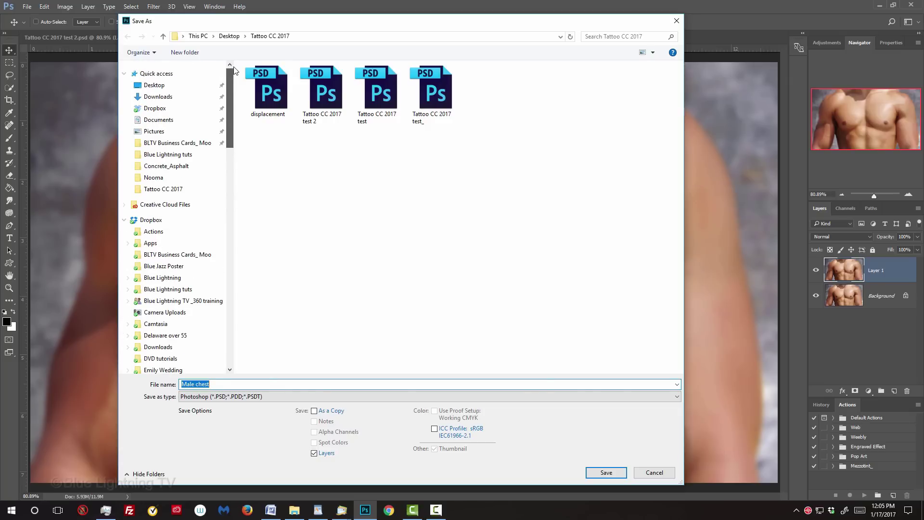
{"action": "left_click", "coordinate": [155, 86]}
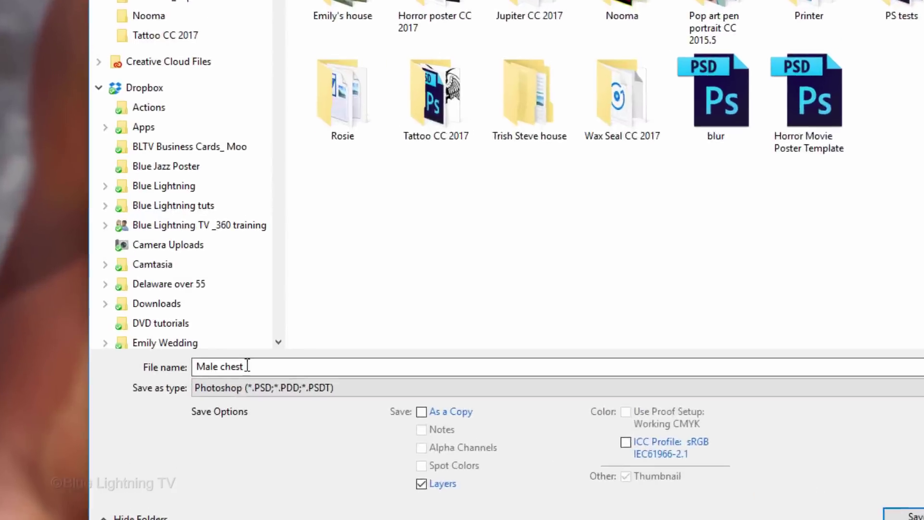
{"action": "key", "text": "ctrl+a"}
{"action": "type", "text": "Displac"}
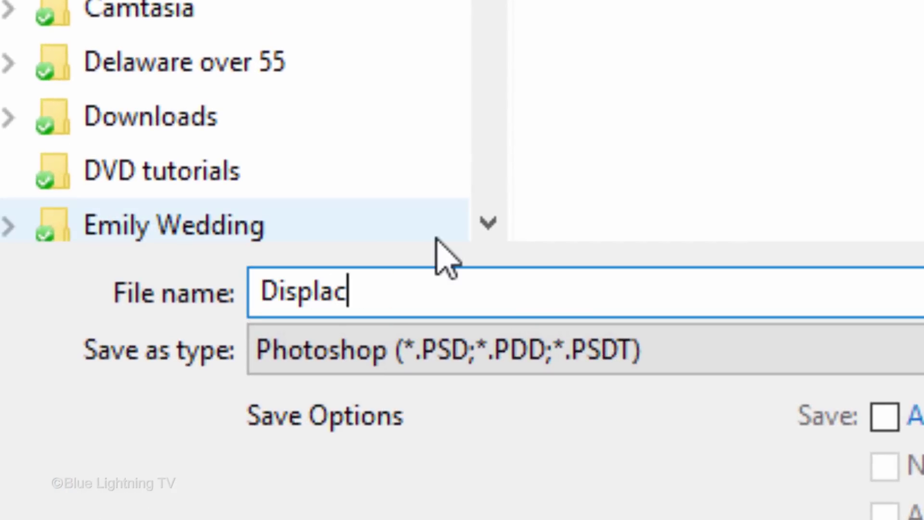
{"action": "type", "text": "ement"}
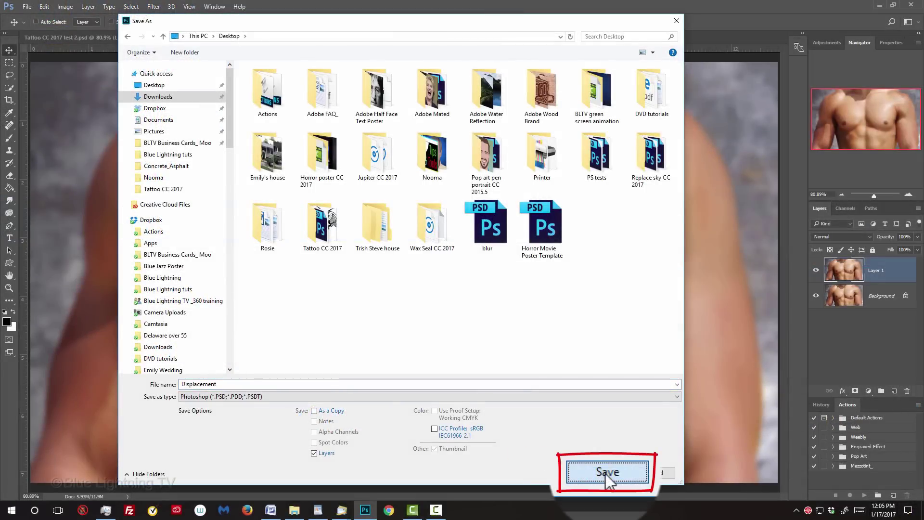
{"action": "left_click", "coordinate": [607, 473]}
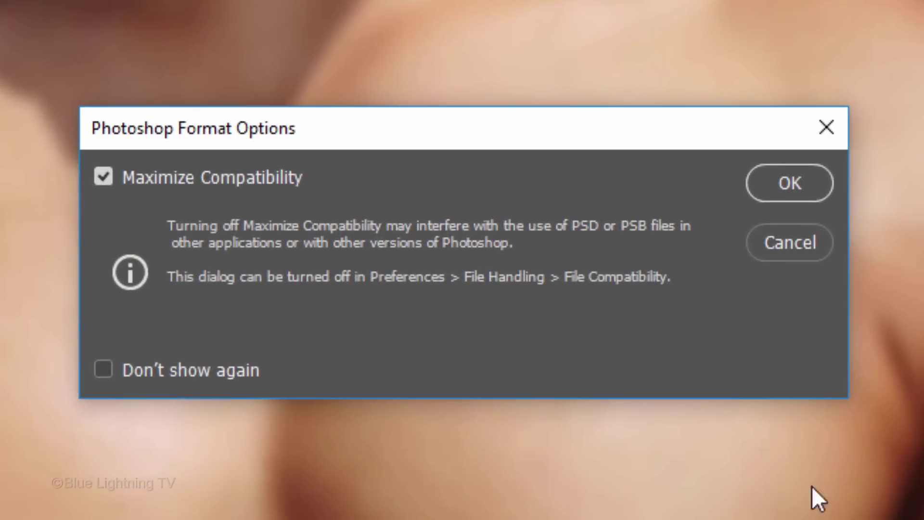
{"action": "left_click", "coordinate": [795, 189]}
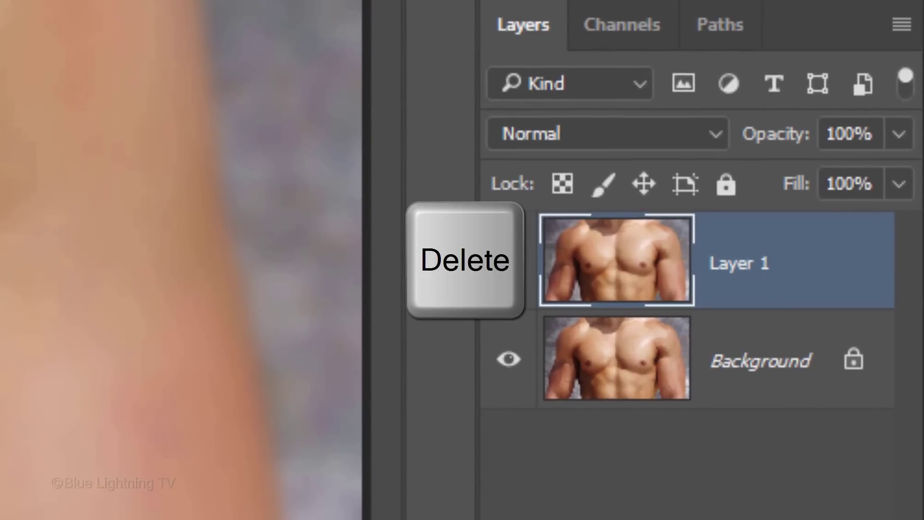
Delete the blurred Layer 1 from the chest file and unlock the tattoo's Background layer
{"action": "key", "text": "Delete"}
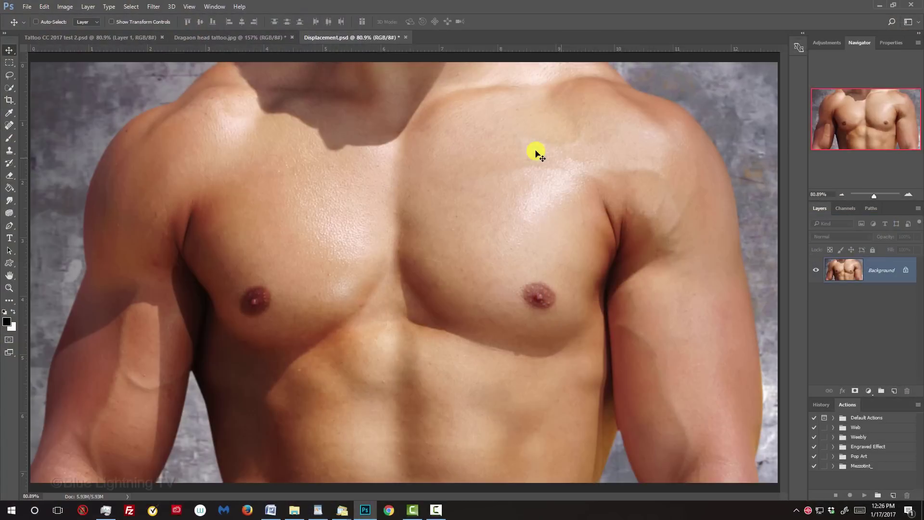
{"action": "left_click", "coordinate": [249, 37]}
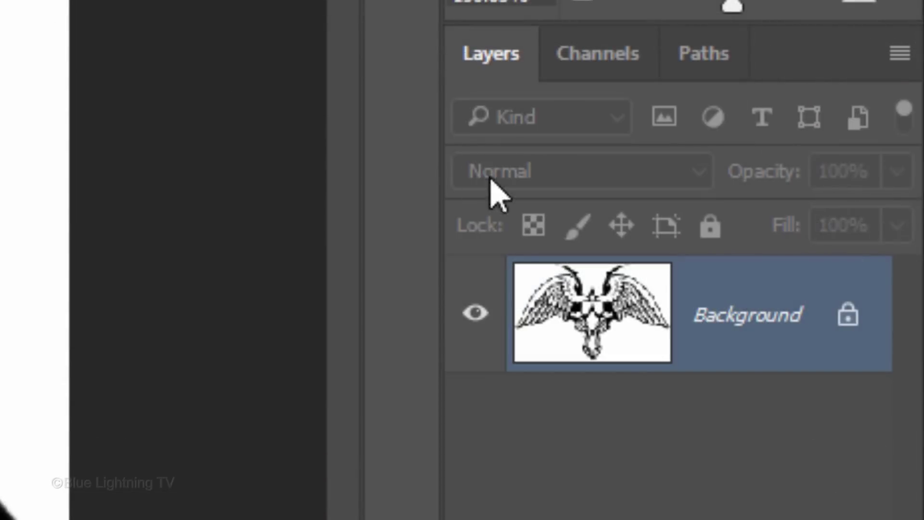
{"action": "left_click", "coordinate": [847, 320]}
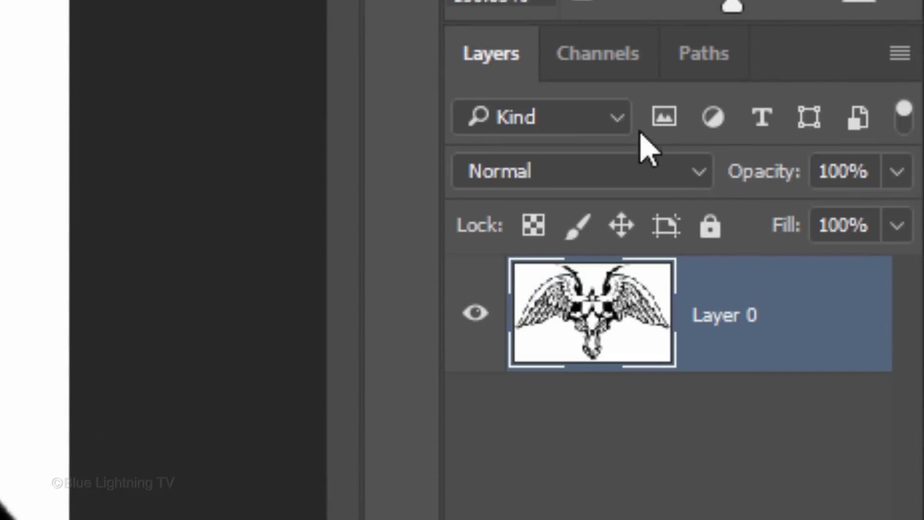
Select the tattoo's light areas via the RGB channel, delete the white background, and deselect
{"action": "left_click", "coordinate": [593, 54]}
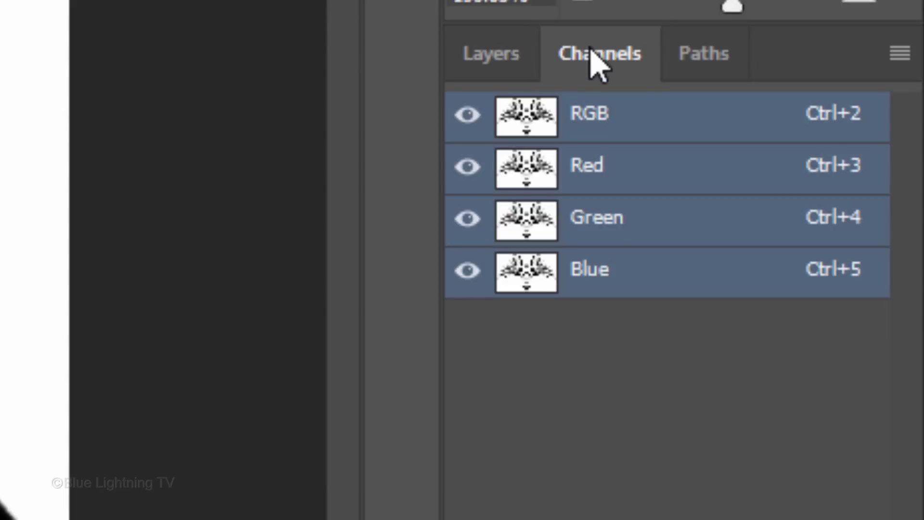
{"action": "left_click", "coordinate": [527, 118], "text": "ctrl"}
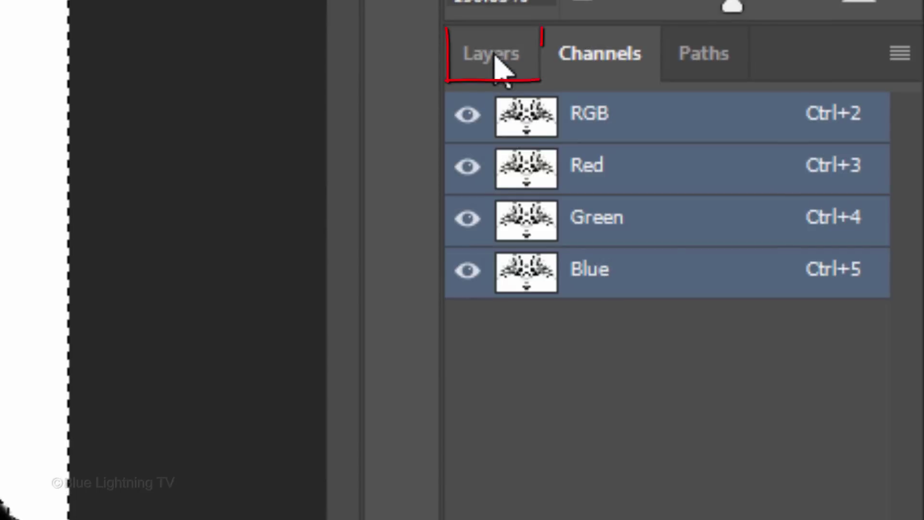
{"action": "left_click", "coordinate": [495, 55]}
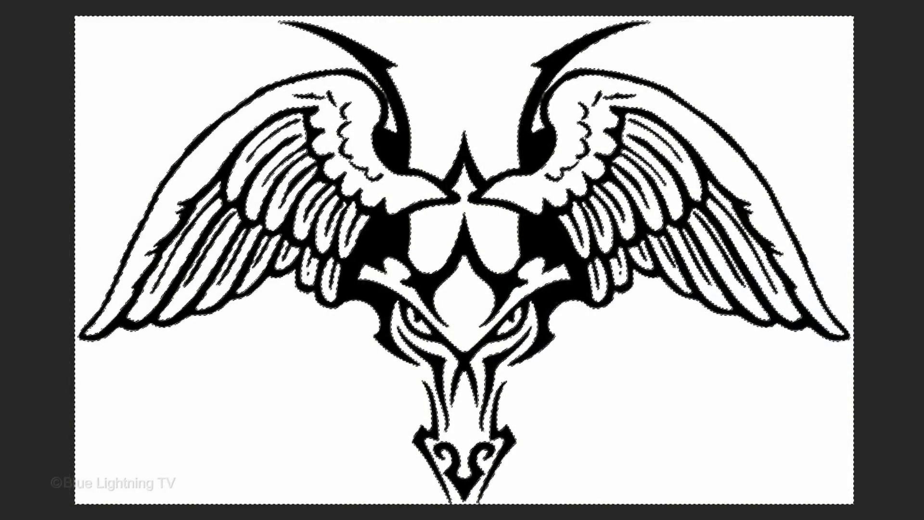
{"action": "key", "text": "Delete"}
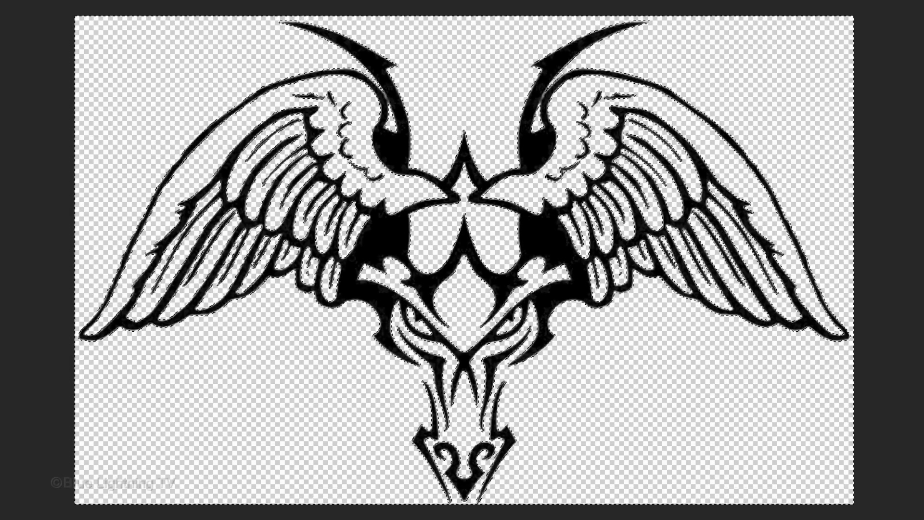
{"action": "key", "text": "ctrl+d"}
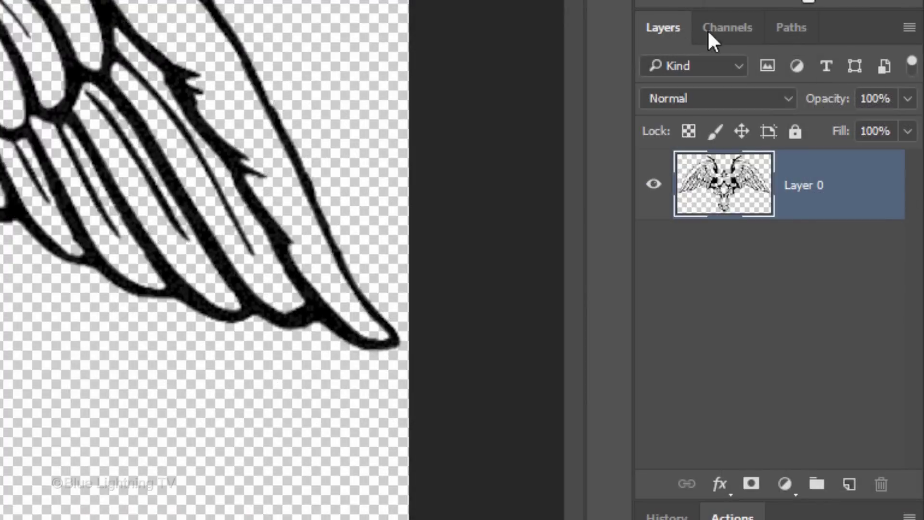
Convert tattoo Layer 0 to a smart object and drag it centred onto the chest in Displacement.psd
{"action": "left_click", "coordinate": [910, 27]}
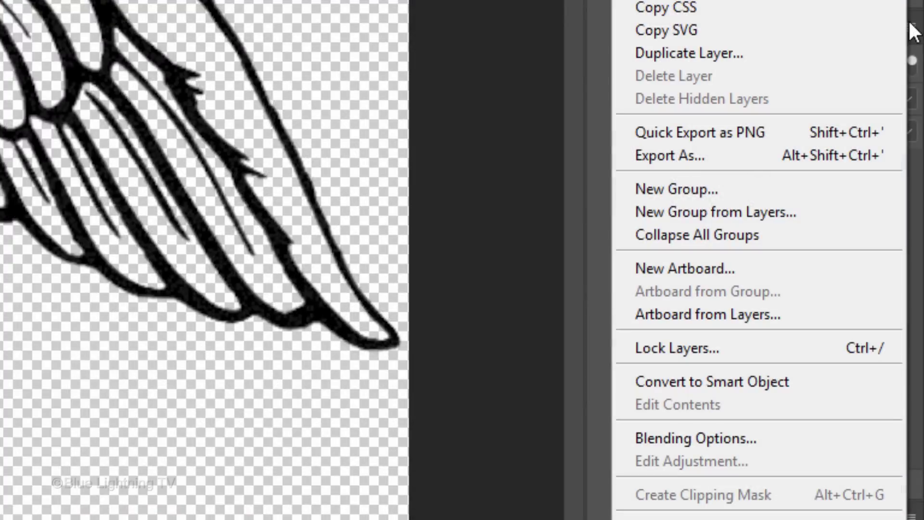
{"action": "left_click", "coordinate": [824, 383]}
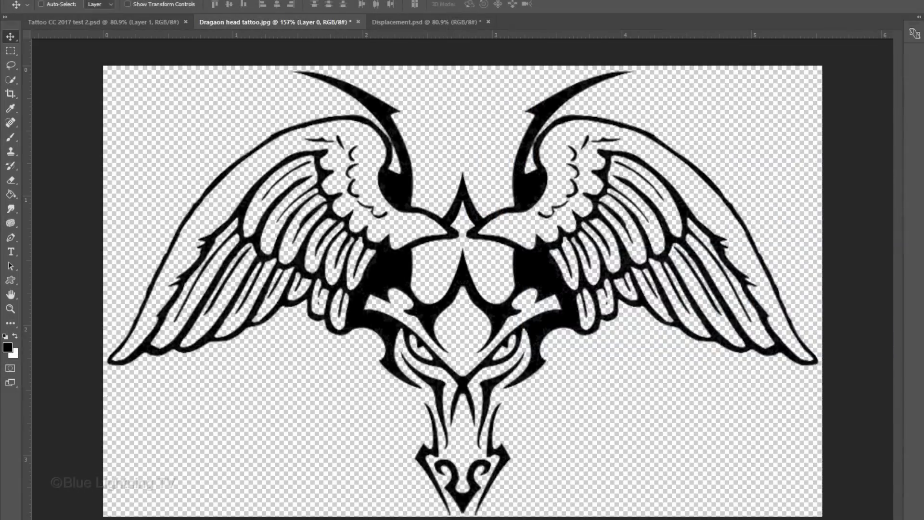
{"action": "left_click", "coordinate": [497, 263]}
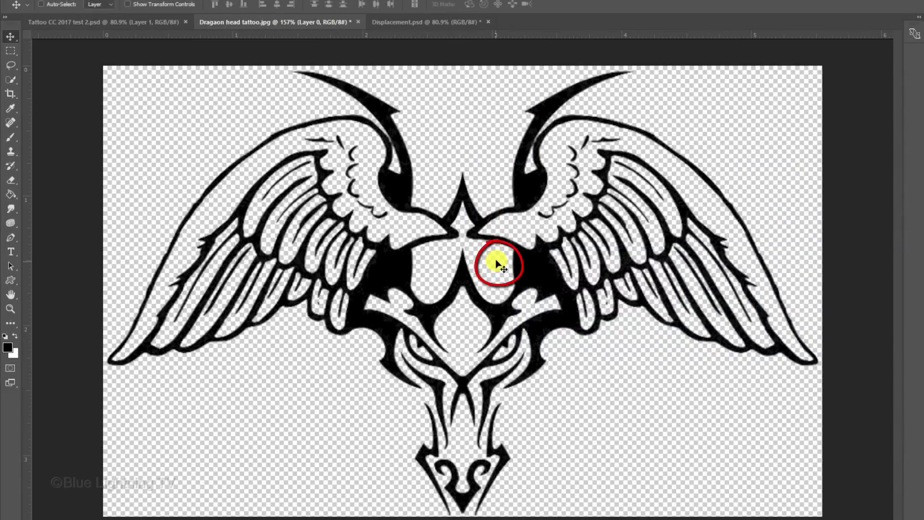
{"action": "key", "text": "v"}
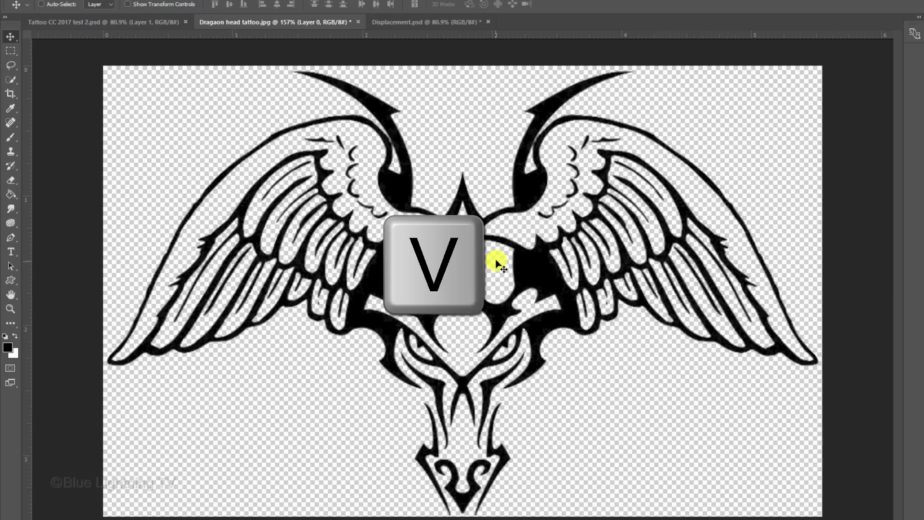
{"action": "left_click_drag", "start_coordinate": [496, 262], "coordinate": [435, 22]}
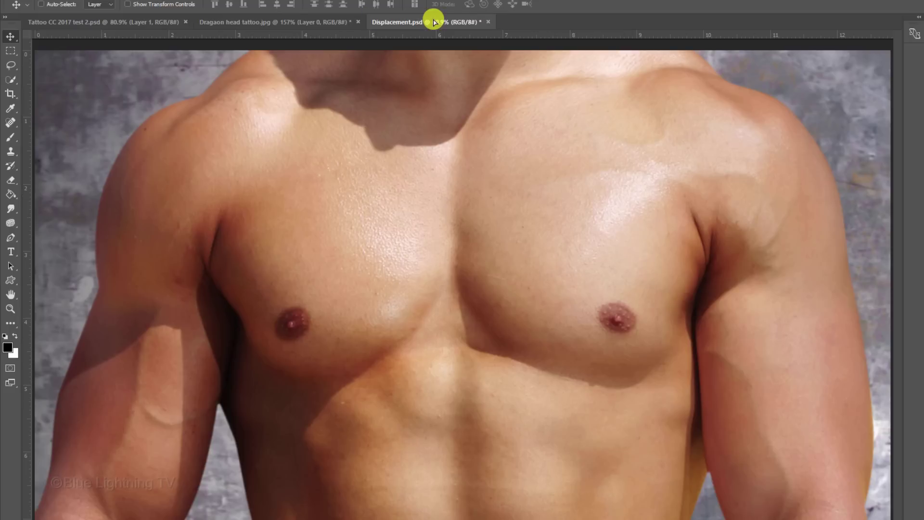
{"action": "left_click_drag", "start_coordinate": [434, 22], "coordinate": [444, 247]}
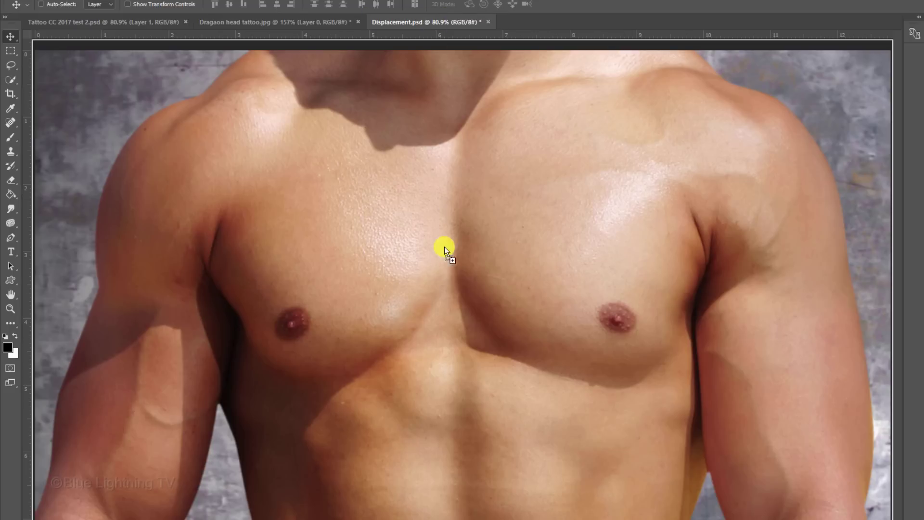
{"action": "left_click_drag", "start_coordinate": [446, 280], "coordinate": [446, 278]}
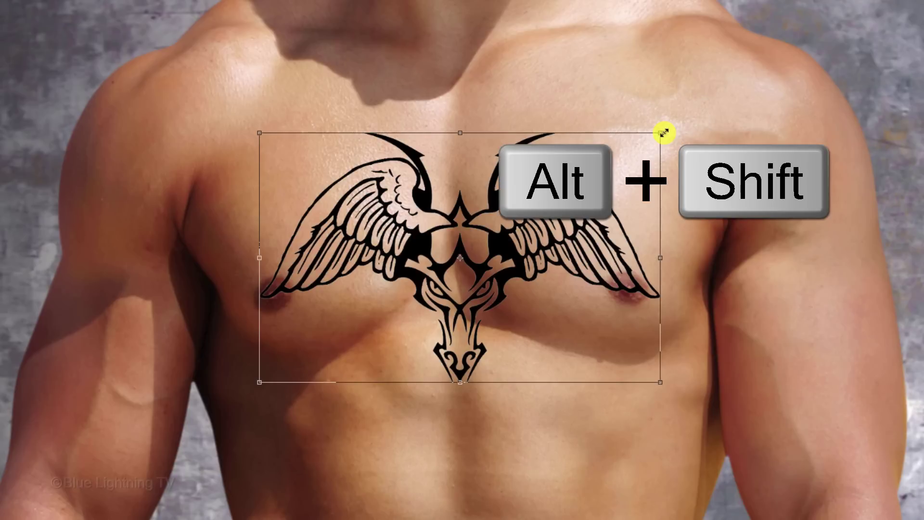
Scale the tattoo from its centre to about 7.4 inches wide across the chest and commit
{"action": "left_click_drag", "start_coordinate": [666, 130], "coordinate": [730, 90]}
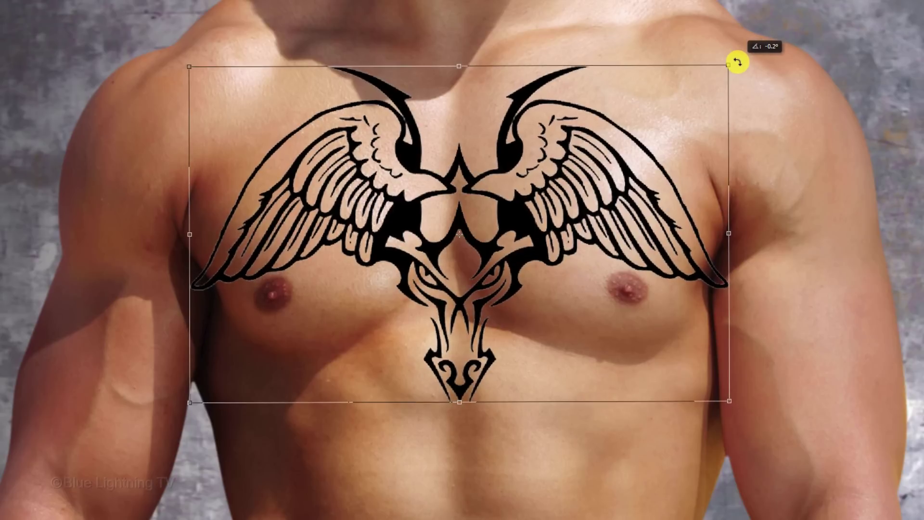
{"action": "key", "text": "Return"}
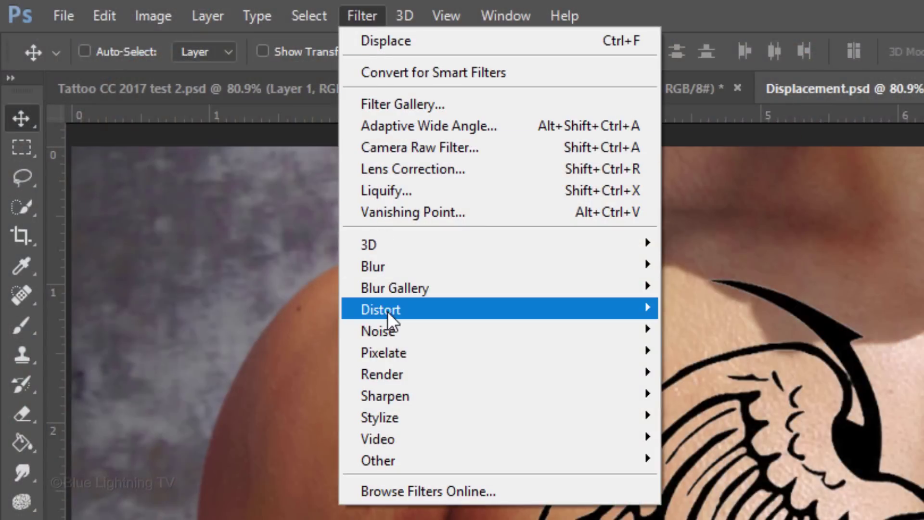
Apply Displace at 15/15 scale, Stretch To Fit, Repeat Edge Pixels, using Displacement.psd as the map
{"action": "mouse_move", "coordinate": [388, 311]}
{"action": "left_click", "coordinate": [271, 318]}
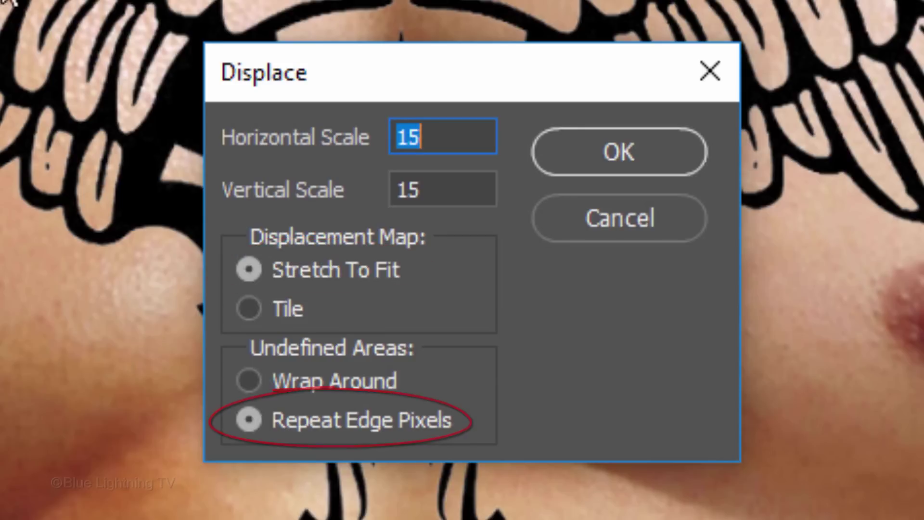
{"action": "left_click", "coordinate": [633, 162]}
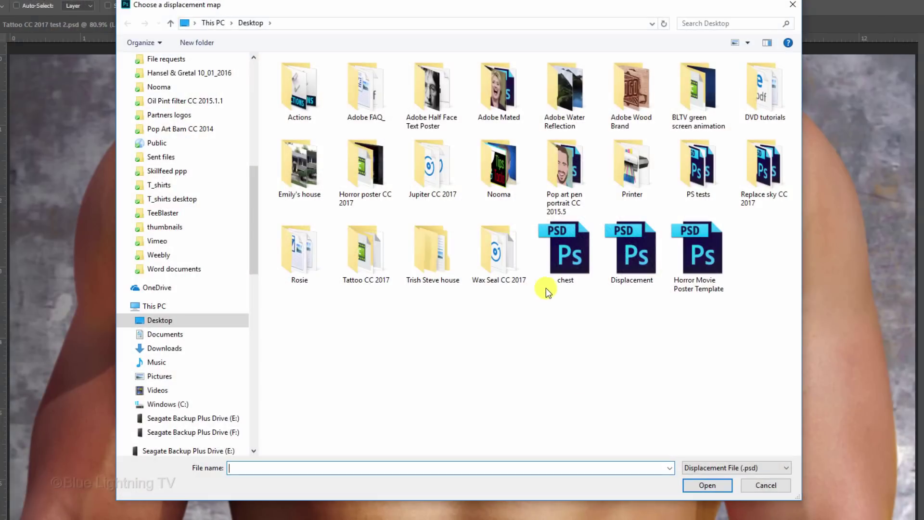
{"action": "left_click", "coordinate": [633, 255]}
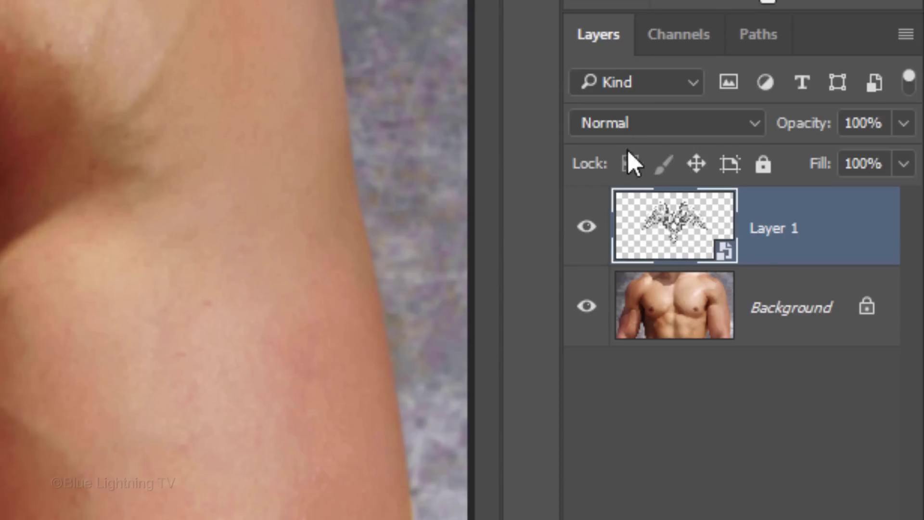
Set the tattoo layer to Soft Light blend mode at 90% opacity
{"action": "left_click", "coordinate": [652, 123]}
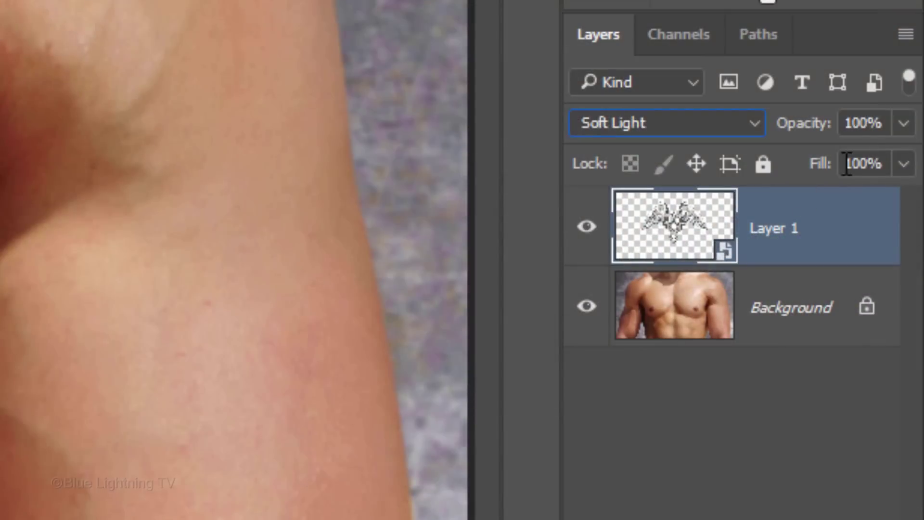
{"action": "type", "text": "90"}
{"action": "key", "text": "Return"}
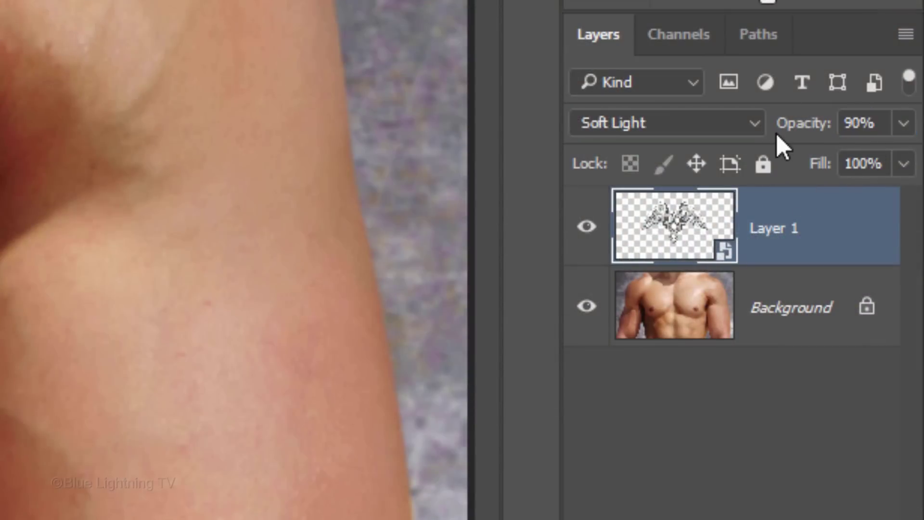
Give the tattoo layer a Linear Burn Color Overlay in blue #007eff at 50% opacity
{"action": "double_click", "coordinate": [837, 235]}
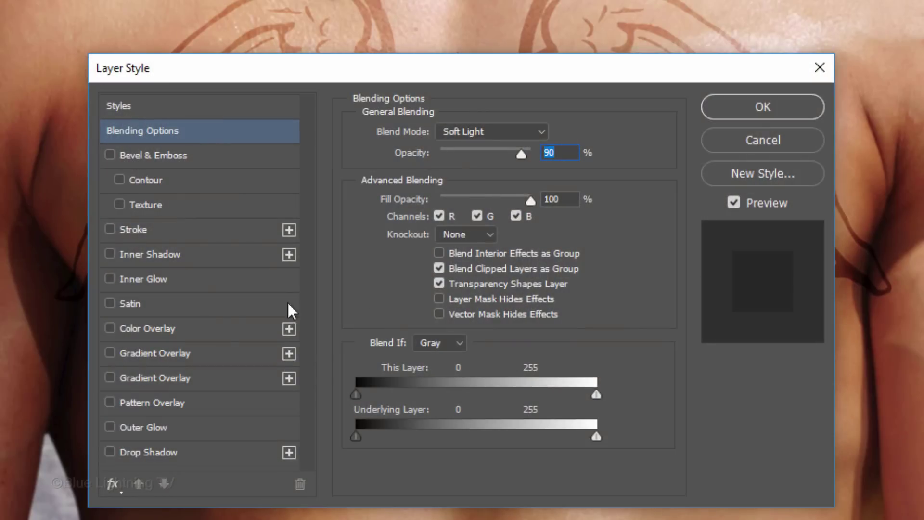
{"action": "left_click", "coordinate": [199, 328]}
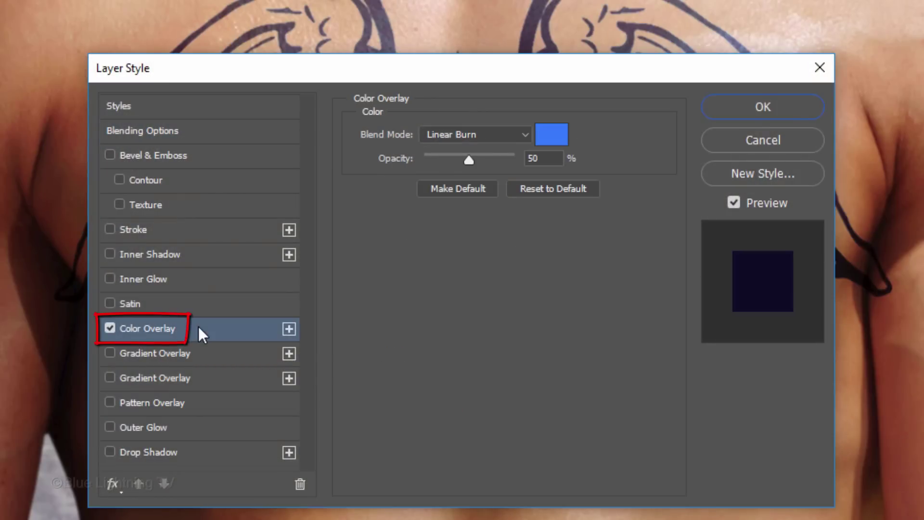
{"action": "left_click", "coordinate": [519, 136]}
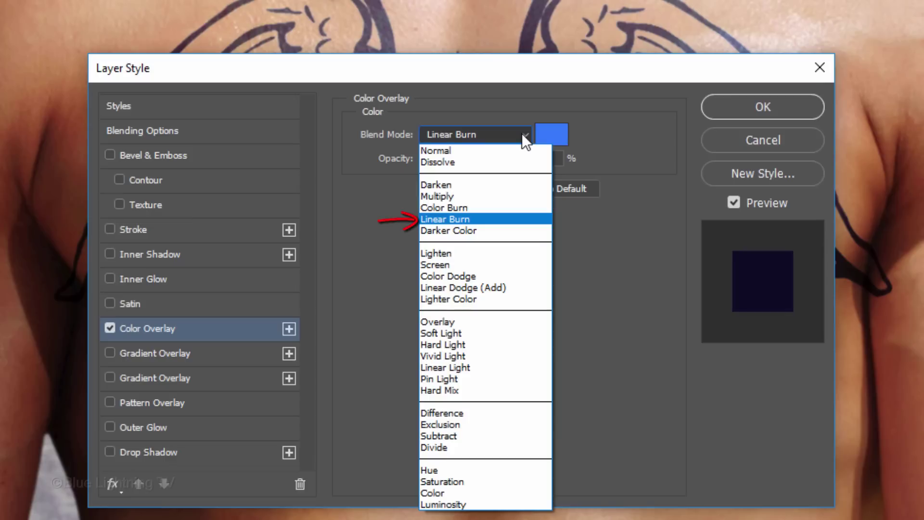
{"action": "left_click", "coordinate": [522, 132]}
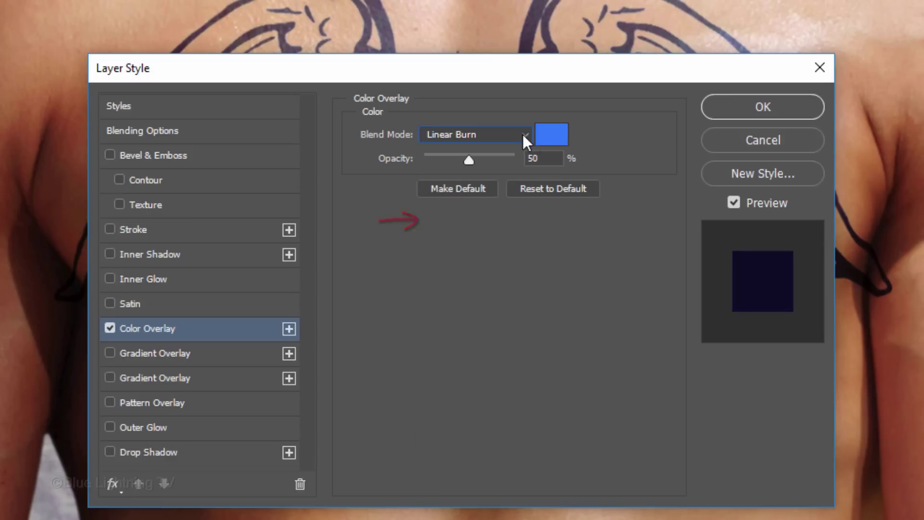
{"action": "left_click", "coordinate": [551, 138]}
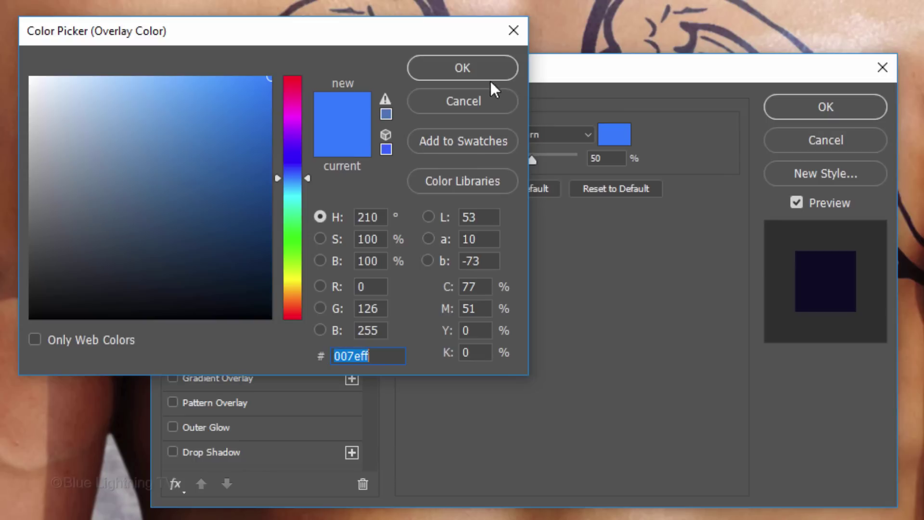
{"action": "left_click", "coordinate": [475, 68]}
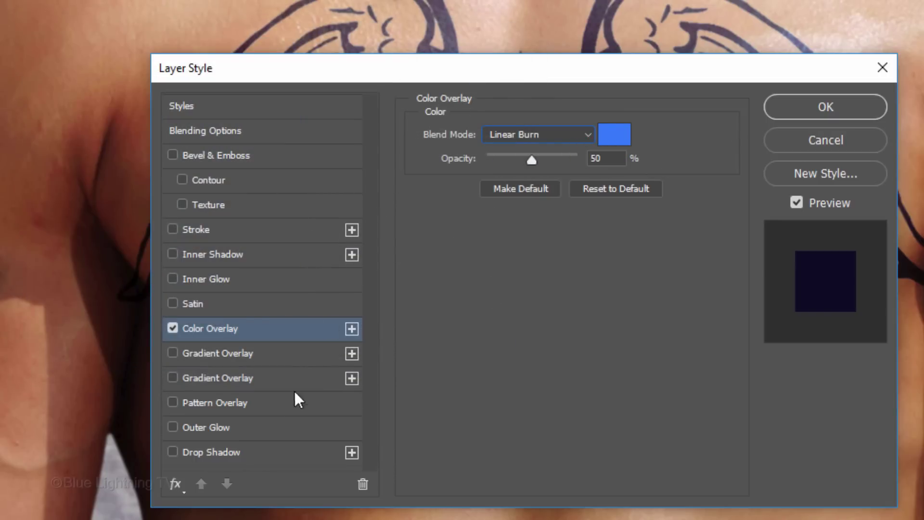
Add a dark red #440503 outer glow, 3 px at 50% opacity, to the tattoo
{"action": "left_click", "coordinate": [274, 428]}
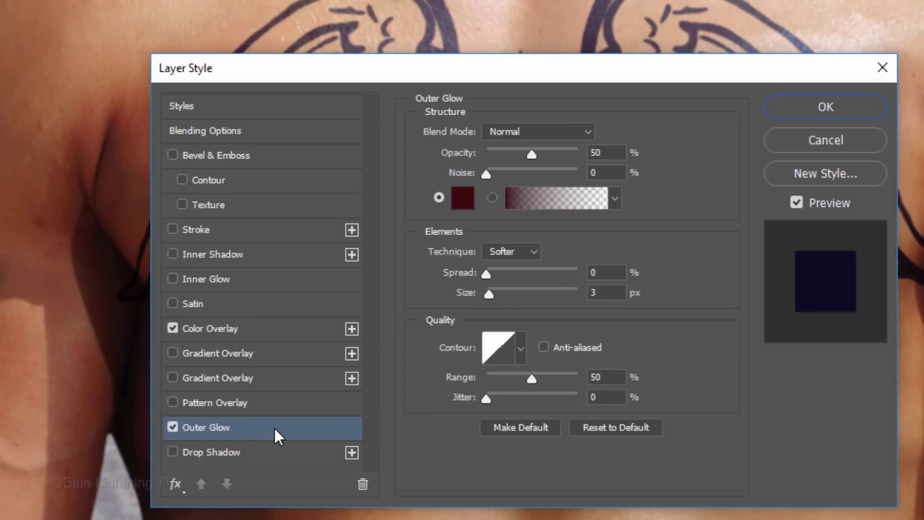
{"action": "left_click", "coordinate": [457, 200]}
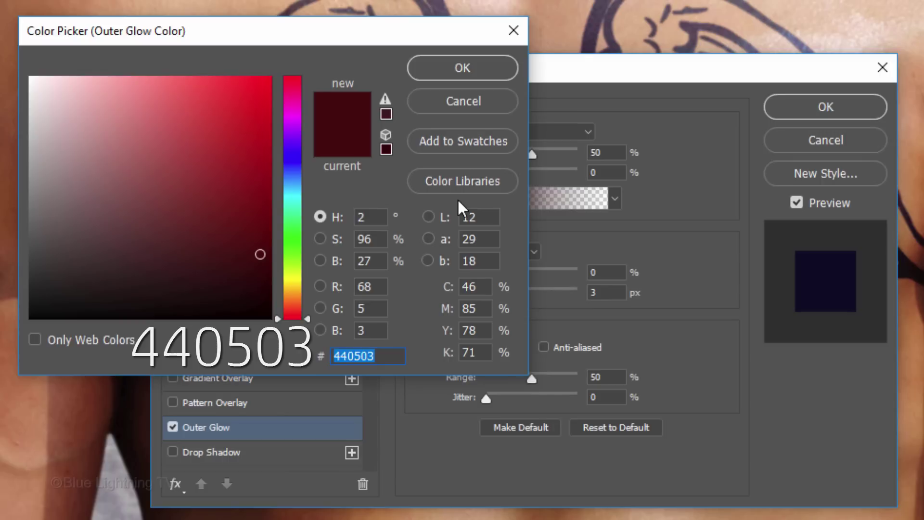
{"action": "left_click", "coordinate": [473, 68]}
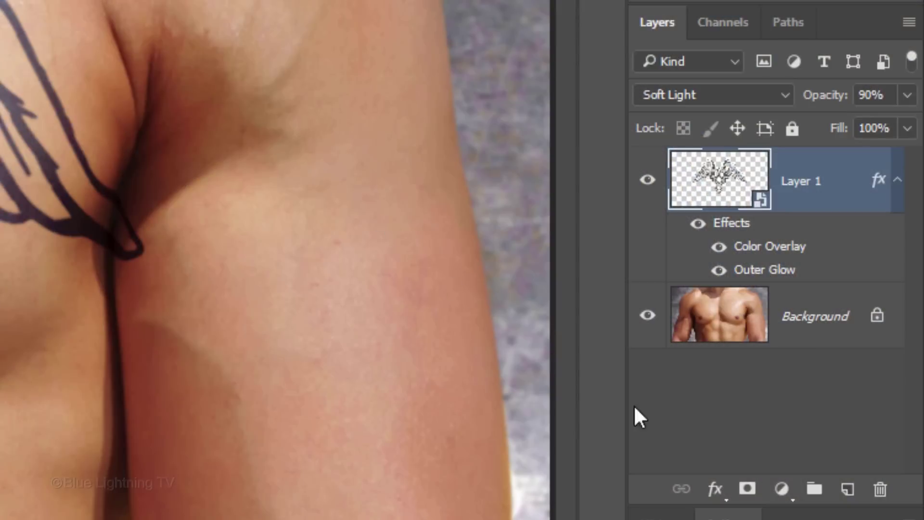
Mask Layer 1 with a white layer mask and select a soft 25 px, 0% hardness brush
{"action": "left_click", "coordinate": [747, 490]}
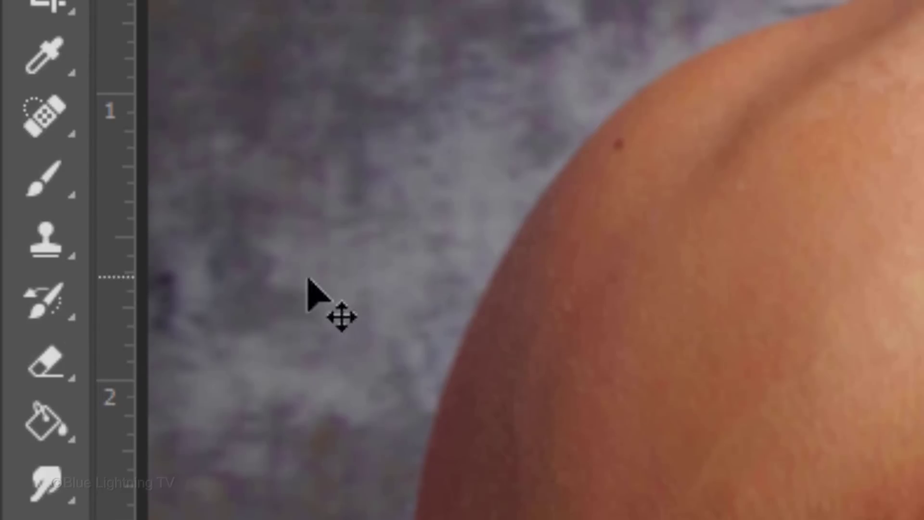
{"action": "right_click", "coordinate": [62, 192]}
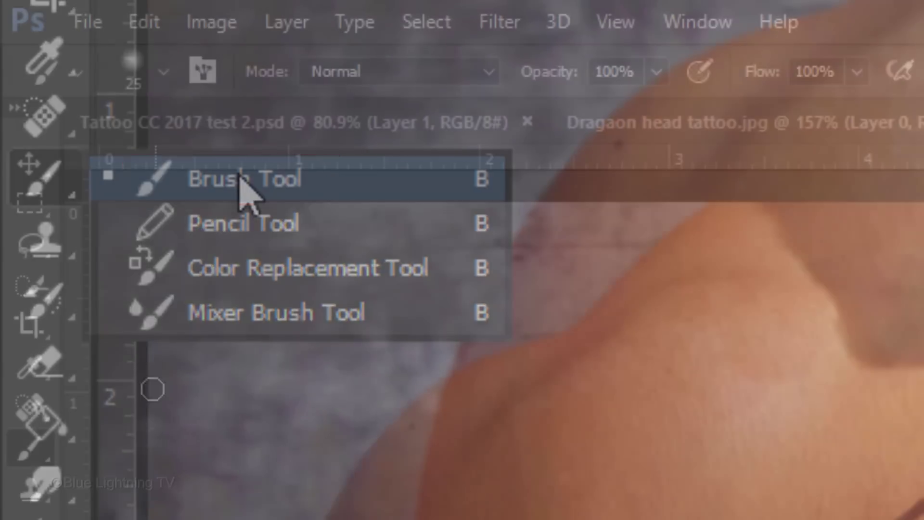
{"action": "left_click", "coordinate": [241, 180]}
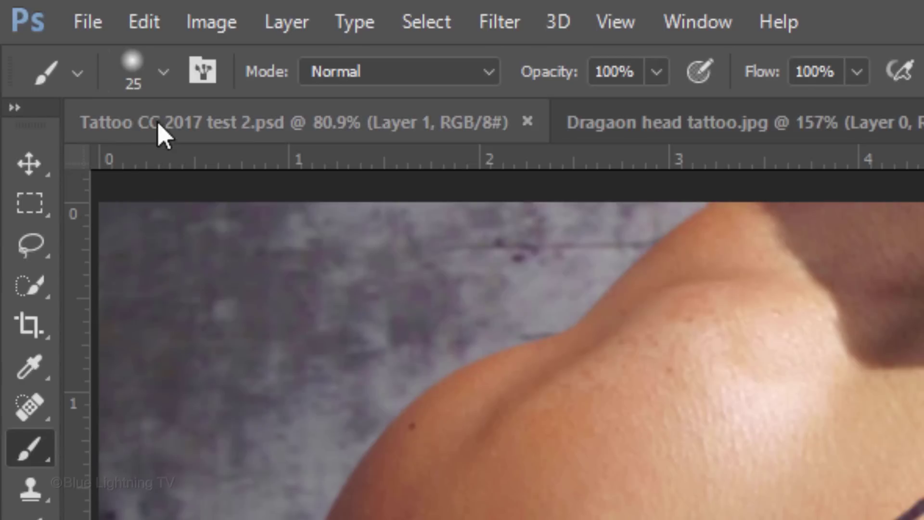
{"action": "left_click", "coordinate": [162, 75]}
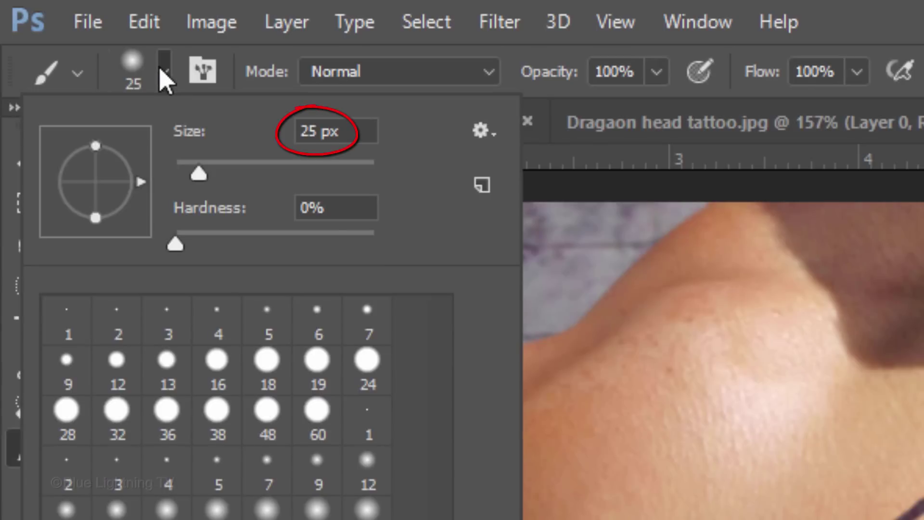